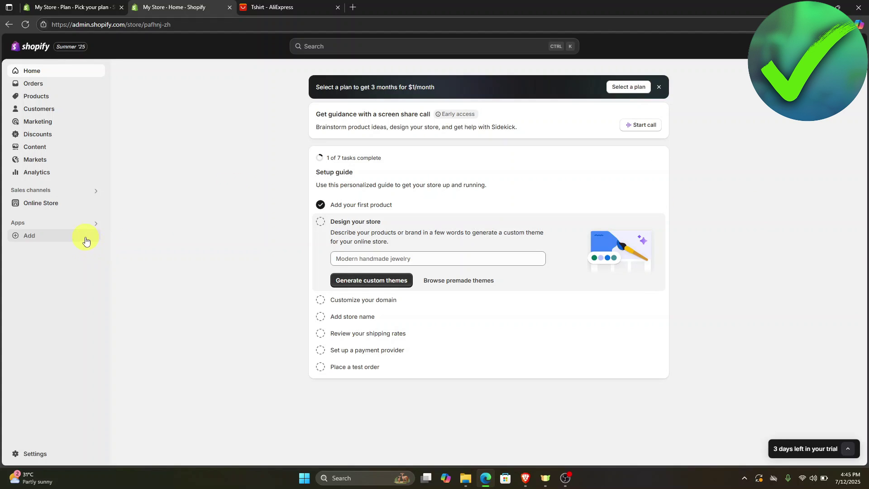
Open the Shopify App Store from the store admin and search it for "aliexpress reviews"
{"action": "left_click", "coordinate": [23, 239]}
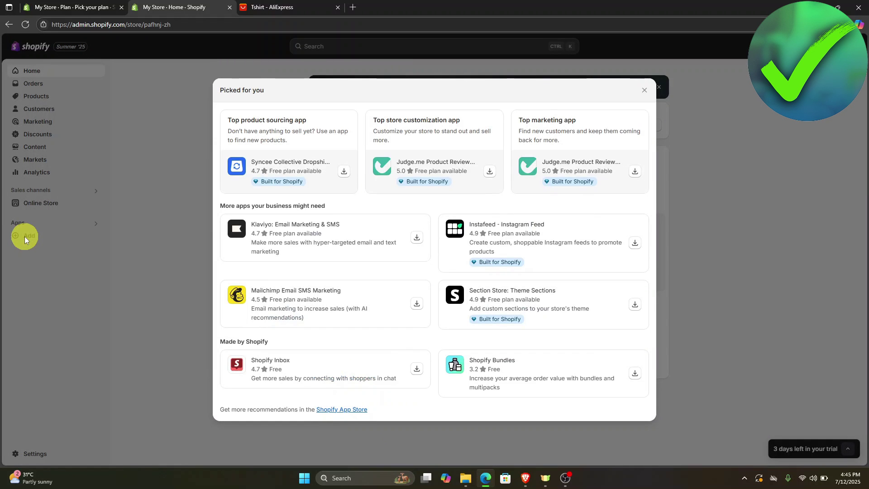
{"action": "left_click", "coordinate": [334, 414]}
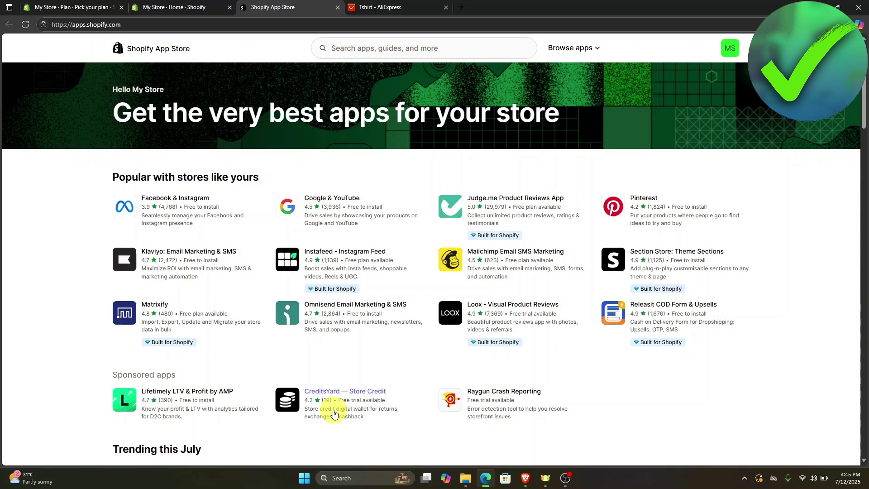
{"action": "left_click", "coordinate": [419, 55]}
{"action": "type", "text": "a"}
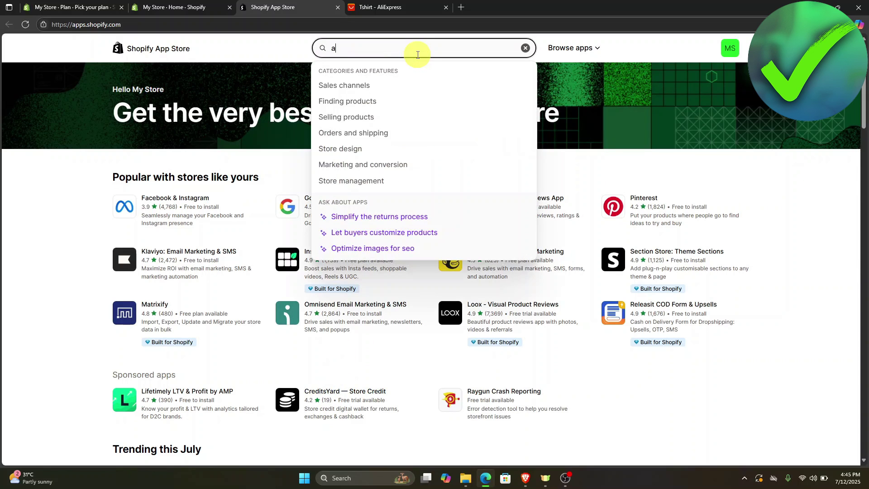
{"action": "type", "text": "liexpress"}
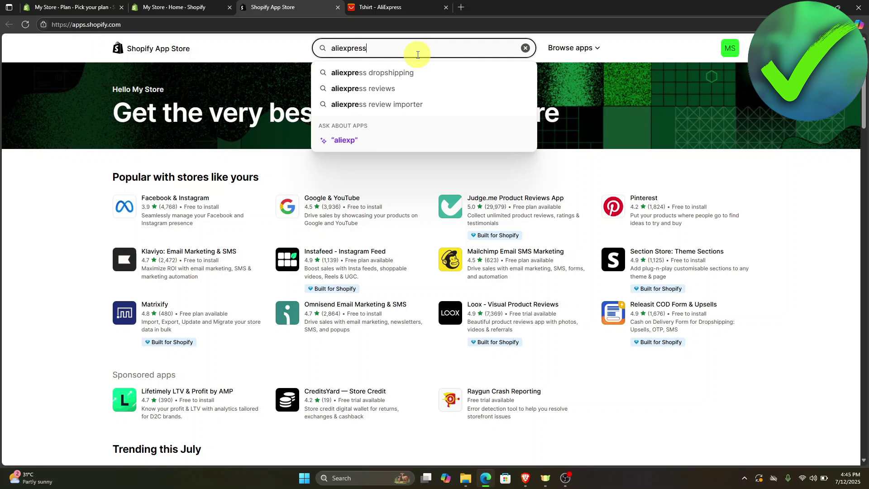
{"action": "type", "text": " reviews"}
{"action": "key", "text": "Return"}
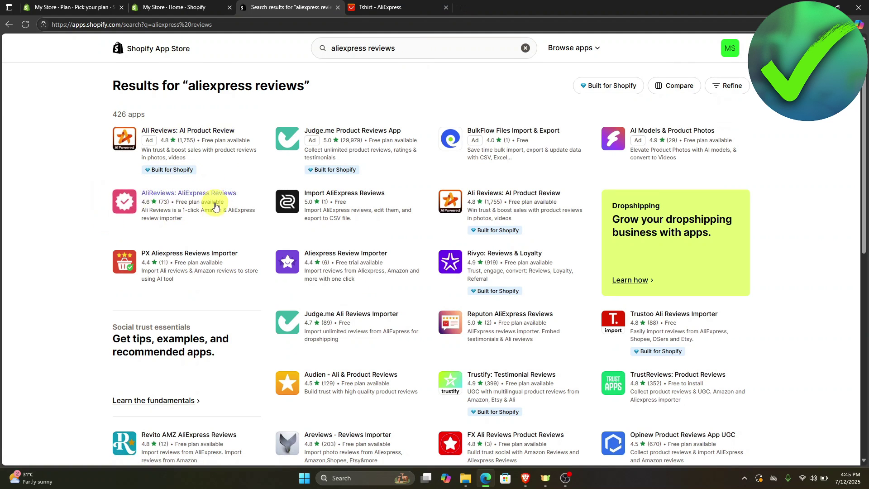
Install the AliReviews: AliExpress Reviews app on the store and sign up for its free Basic plan
{"action": "left_click", "coordinate": [159, 197]}
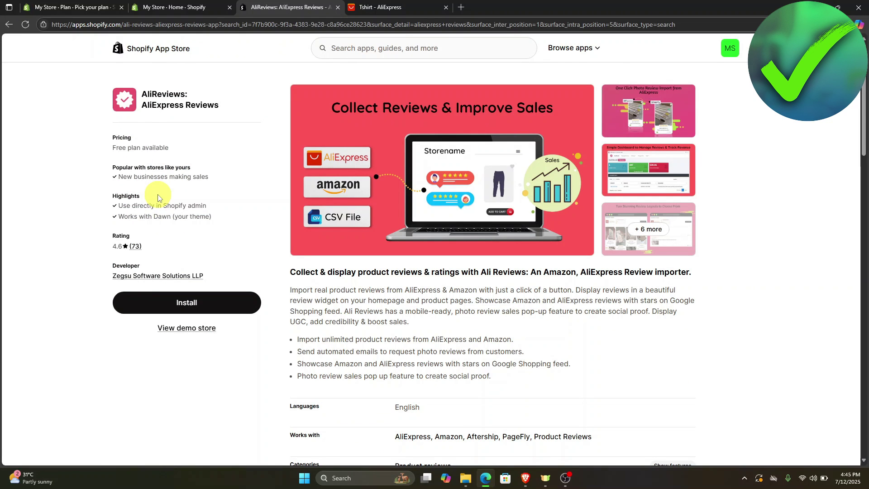
{"action": "left_click", "coordinate": [194, 304]}
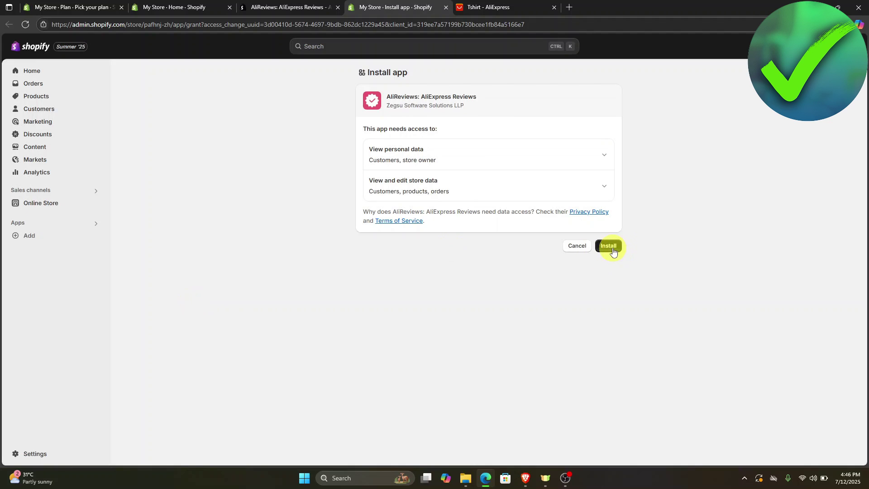
{"action": "left_click", "coordinate": [613, 249]}
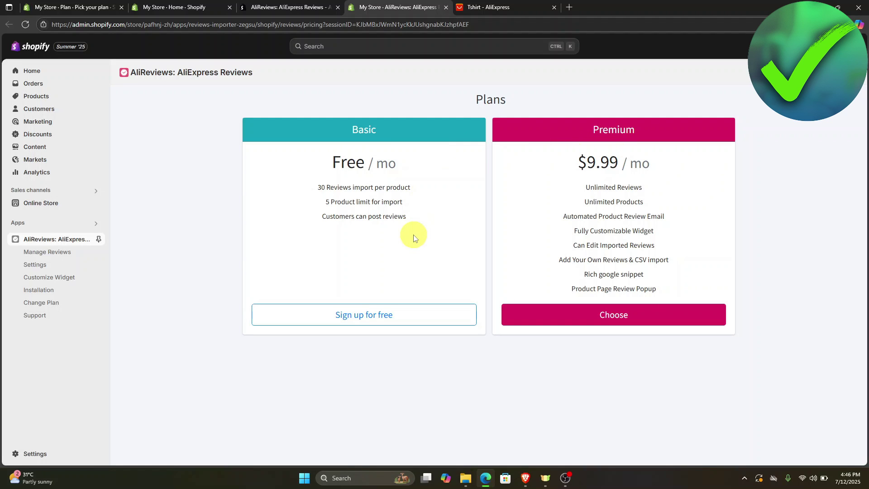
{"action": "left_click", "coordinate": [374, 317]}
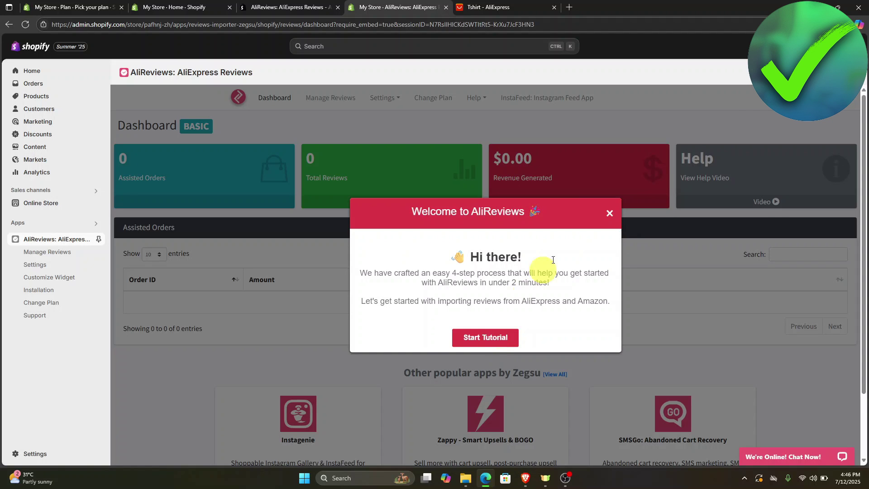
Dismiss the AliReviews welcome tutorial and open the review import form for the T-shirt product
{"action": "left_click", "coordinate": [610, 215]}
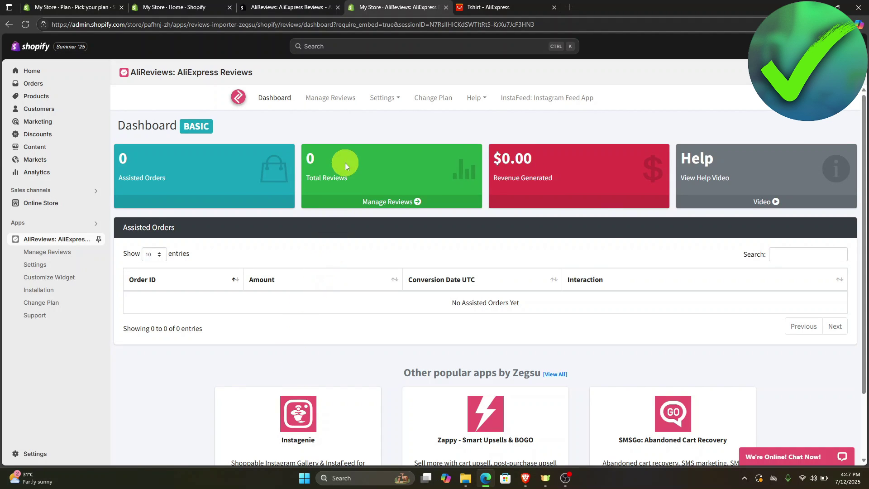
{"action": "left_click", "coordinate": [342, 100]}
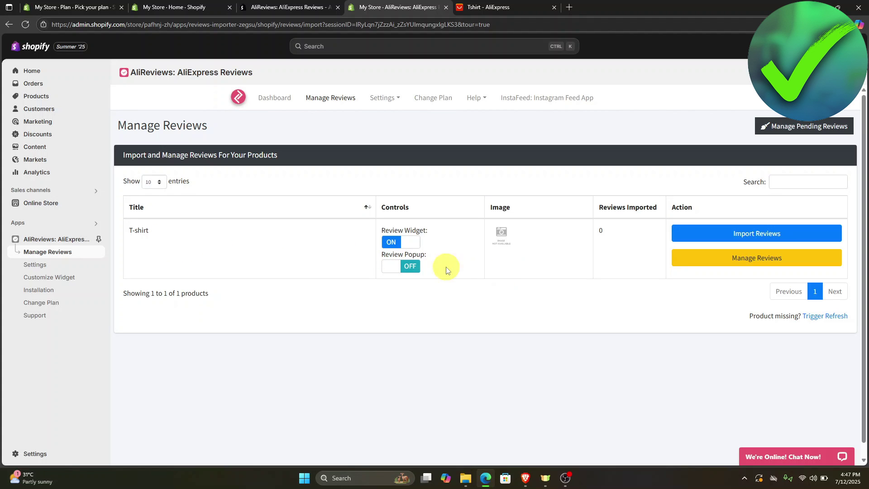
{"action": "left_click", "coordinate": [718, 235]}
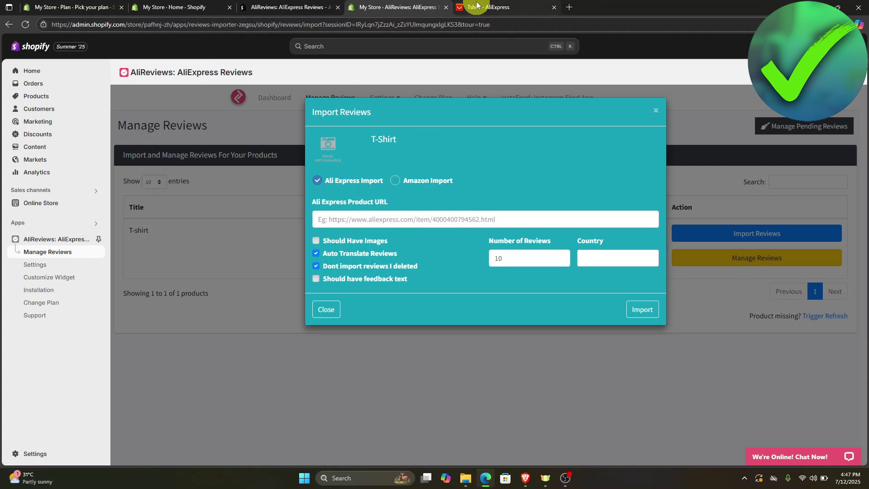
Switch to AliExpress, open the Men's 230g Heavy Cotton Short-sleeved T-shirt listing and copy its page URL
{"action": "mouse_move", "coordinate": [477, 5]}
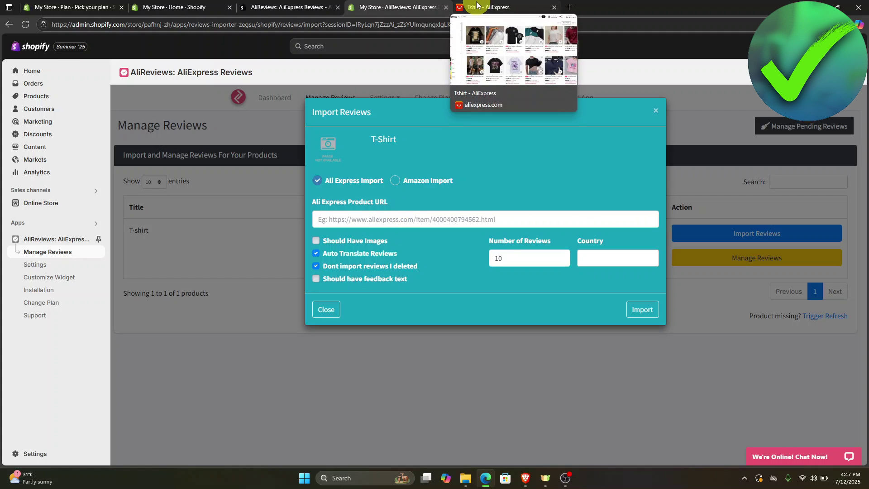
{"action": "left_click", "coordinate": [478, 5]}
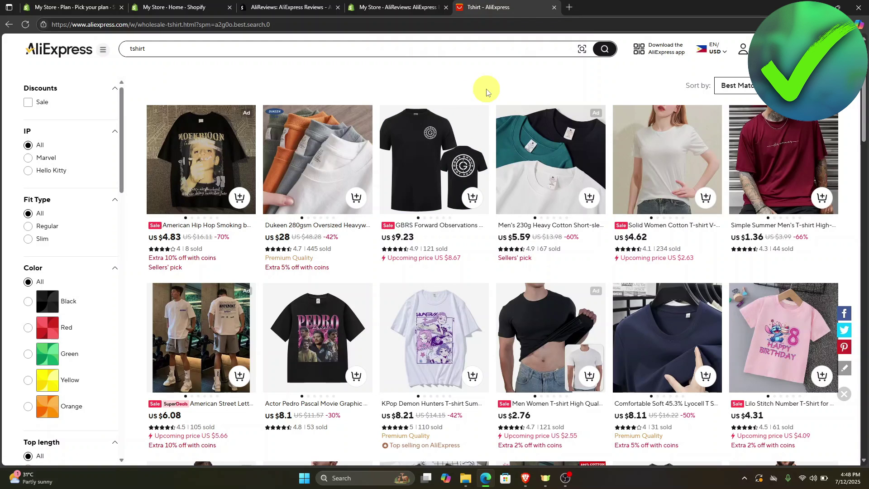
{"action": "left_click", "coordinate": [545, 146]}
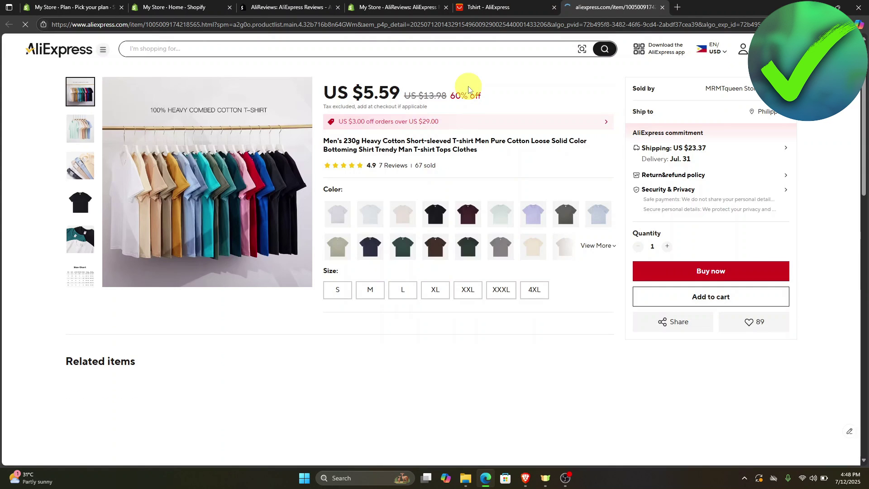
{"action": "left_click", "coordinate": [476, 25]}
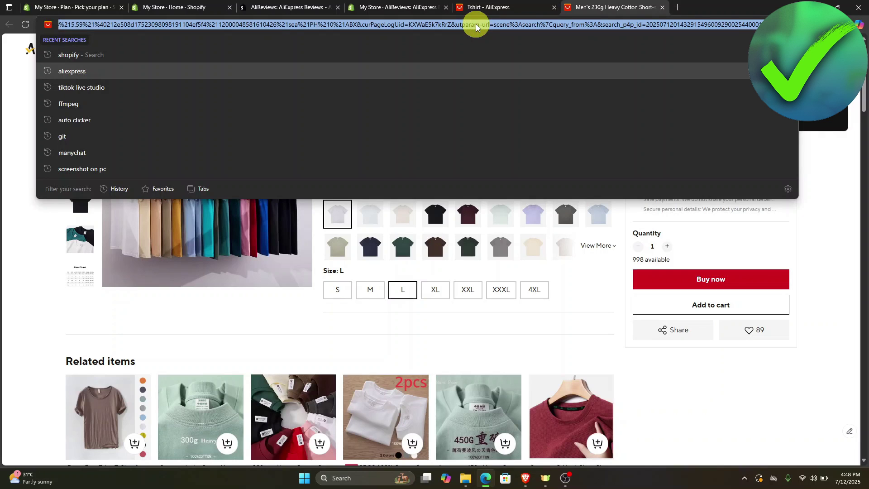
{"action": "right_click", "coordinate": [375, 28]}
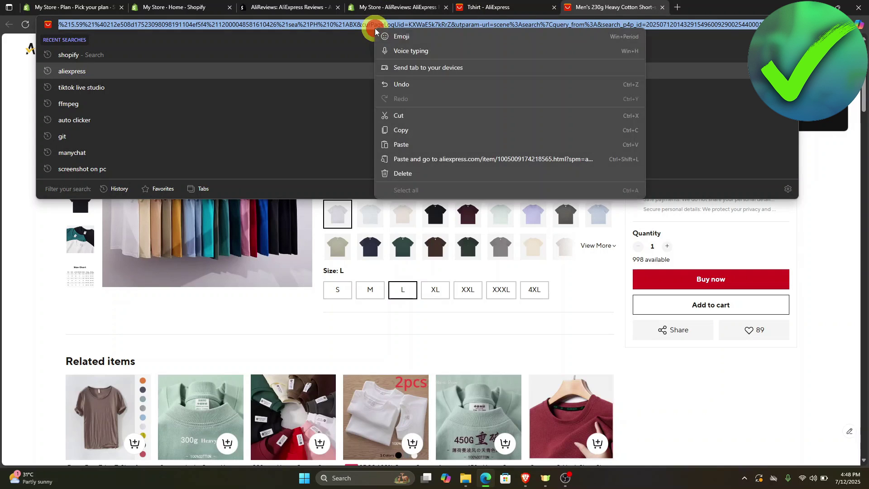
{"action": "left_click", "coordinate": [430, 130]}
Paste the copied AliExpress product URL into the T-shirt's import form and import with the number of reviews kept at 10
{"action": "left_click", "coordinate": [430, 6]}
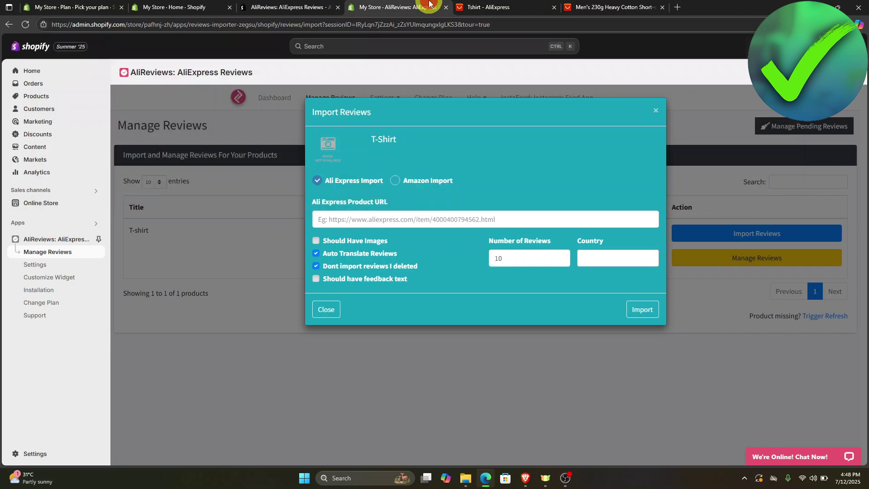
{"action": "left_click", "coordinate": [419, 220]}
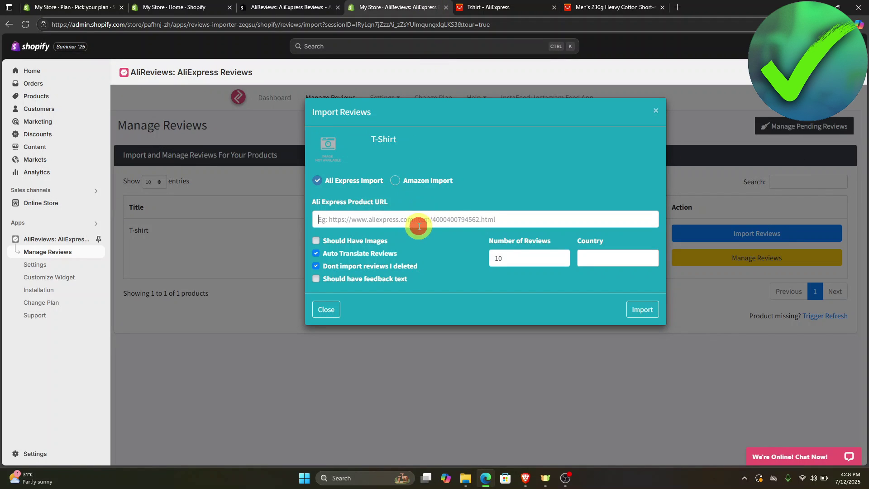
{"action": "right_click", "coordinate": [419, 219]}
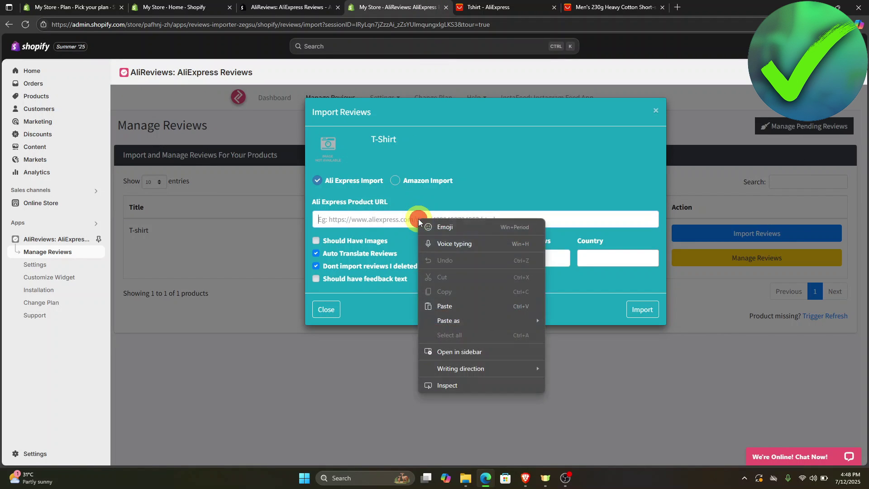
{"action": "left_click", "coordinate": [455, 306]}
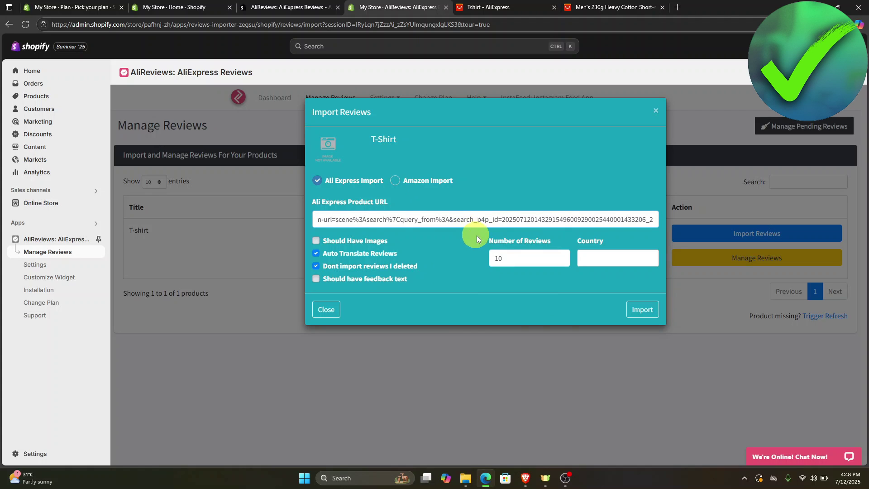
{"action": "left_click", "coordinate": [506, 258]}
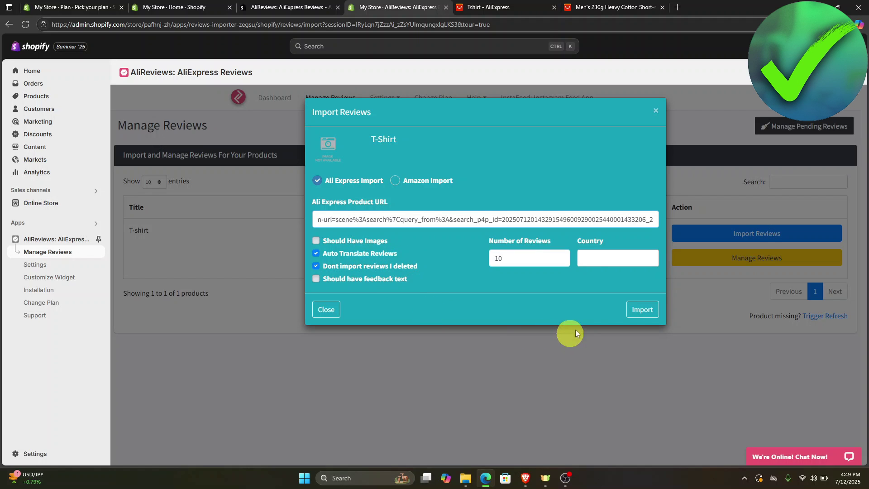
{"action": "left_click", "coordinate": [646, 311]}
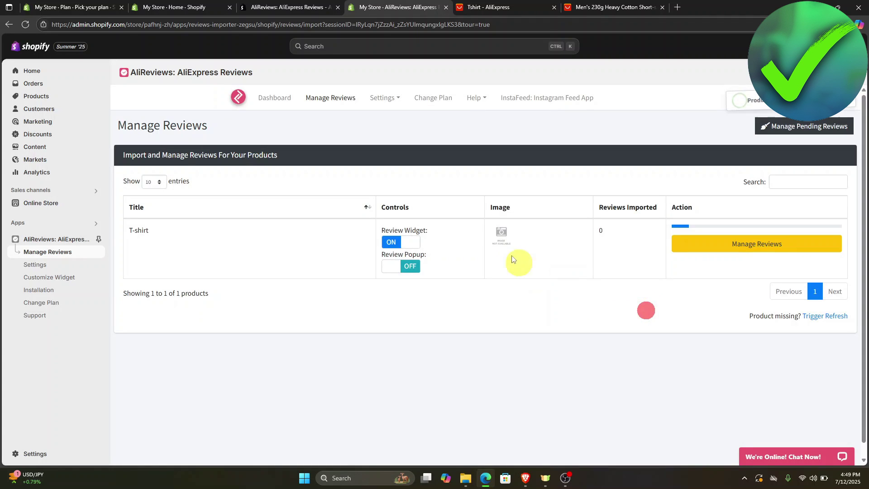
Look over the Shopify plan options and compare the T-shirt's imported reviews with the customer reviews on the AliExpress listing
{"action": "left_click", "coordinate": [96, 4]}
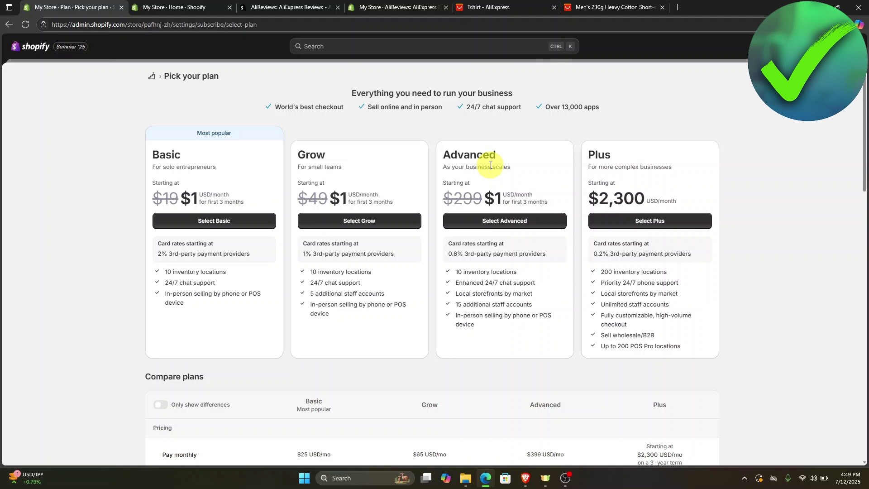
{"action": "left_click", "coordinate": [389, 7]}
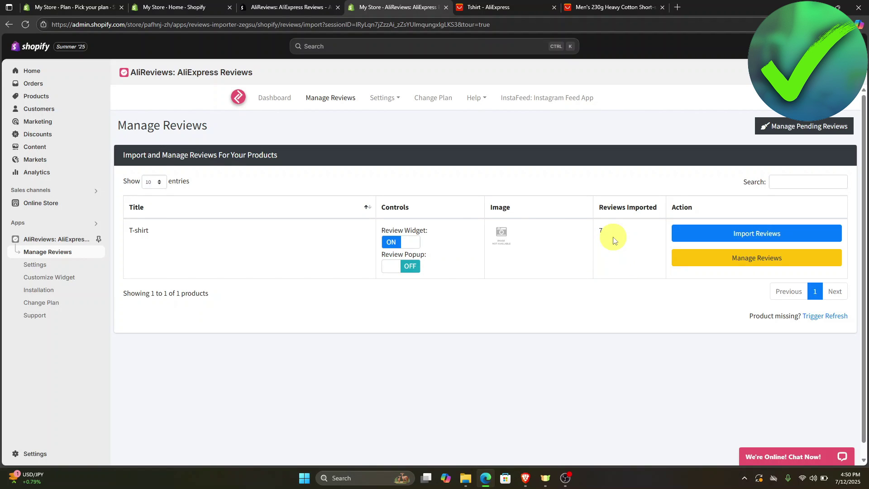
{"action": "left_click", "coordinate": [589, 6]}
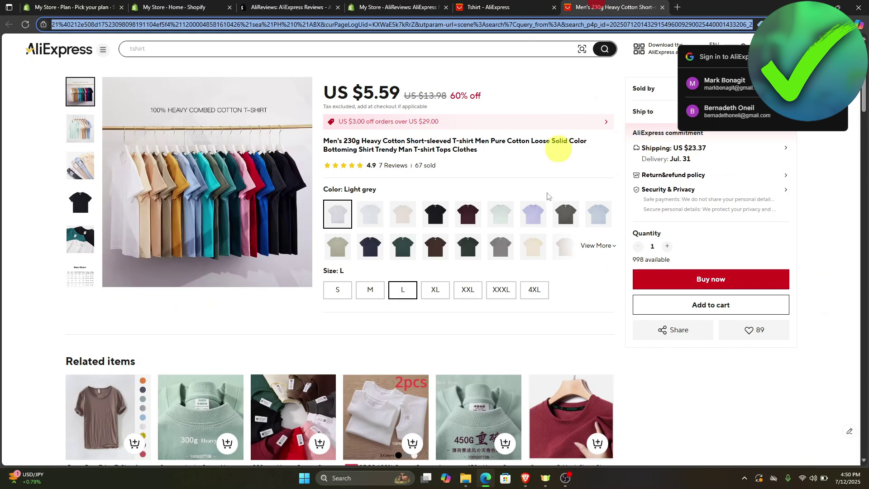
{"action": "scroll", "coordinate": [434, 373], "scroll_direction": "down", "scroll_amount": 10}
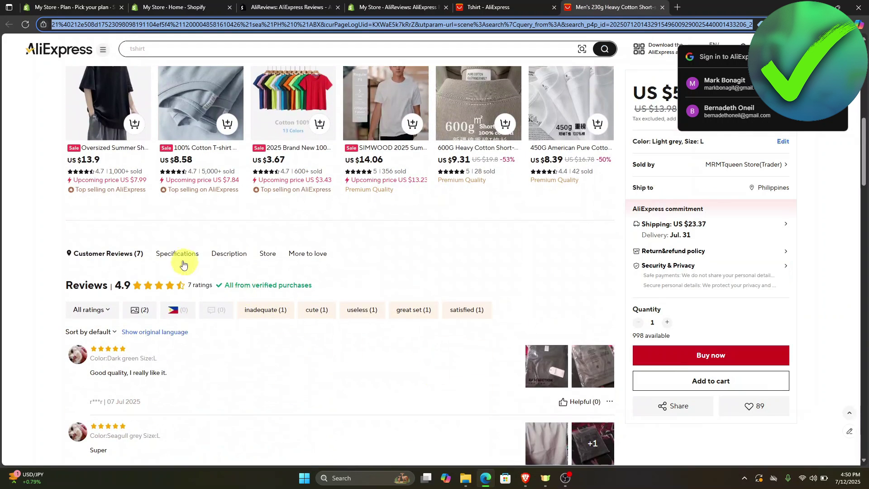
{"action": "left_click", "coordinate": [425, 4]}
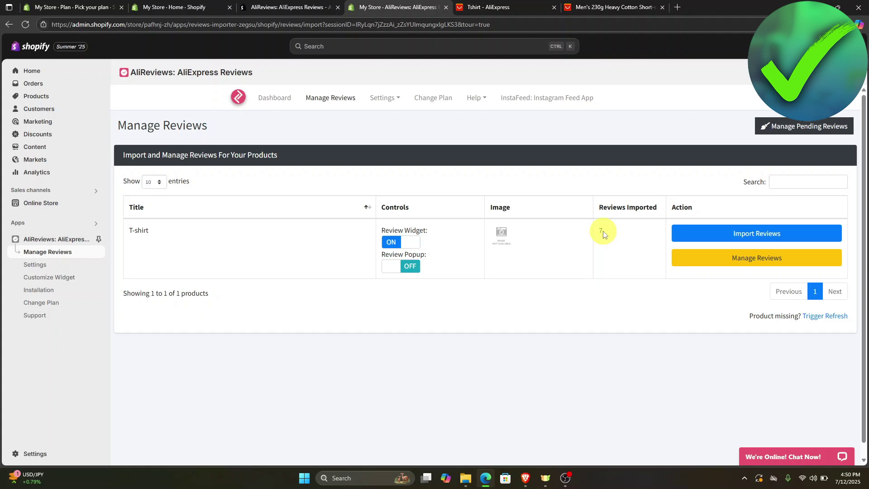
Open the Dawn theme for customization and go to the T-shirt product page from the featured products
{"action": "left_click", "coordinate": [38, 207]}
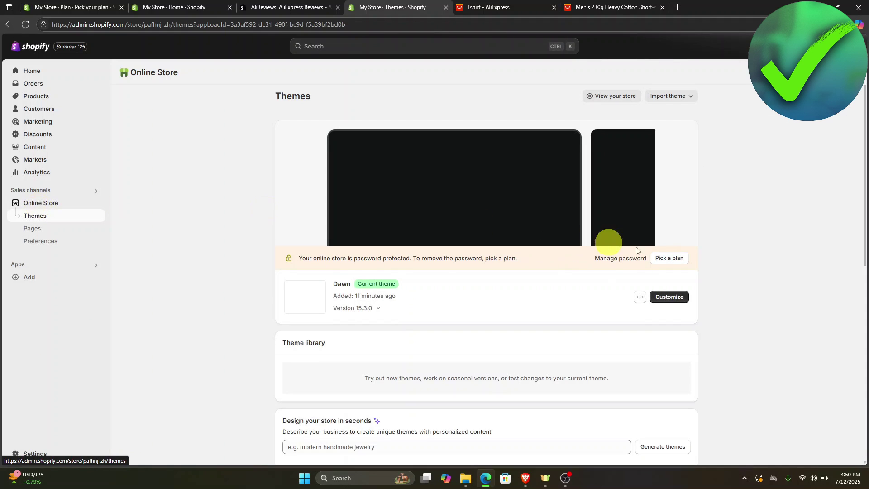
{"action": "left_click", "coordinate": [668, 296]}
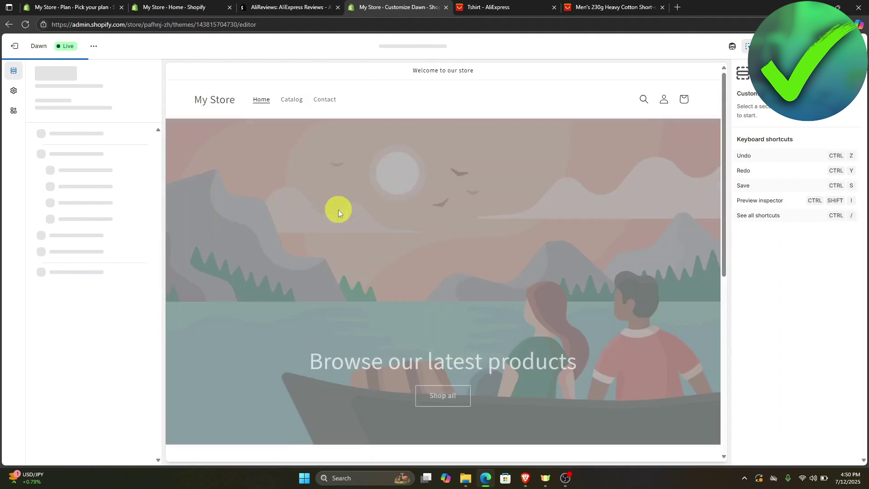
{"action": "scroll", "coordinate": [350, 264], "scroll_direction": "down", "scroll_amount": 6}
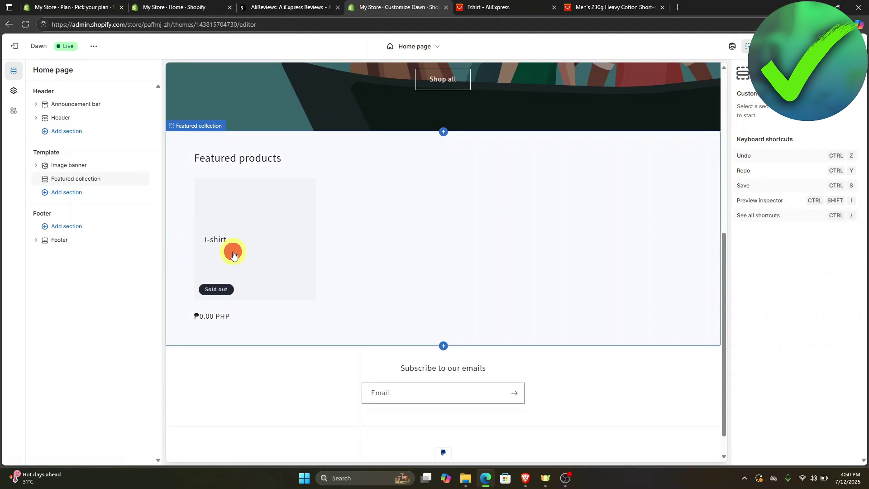
{"action": "left_click", "coordinate": [233, 255]}
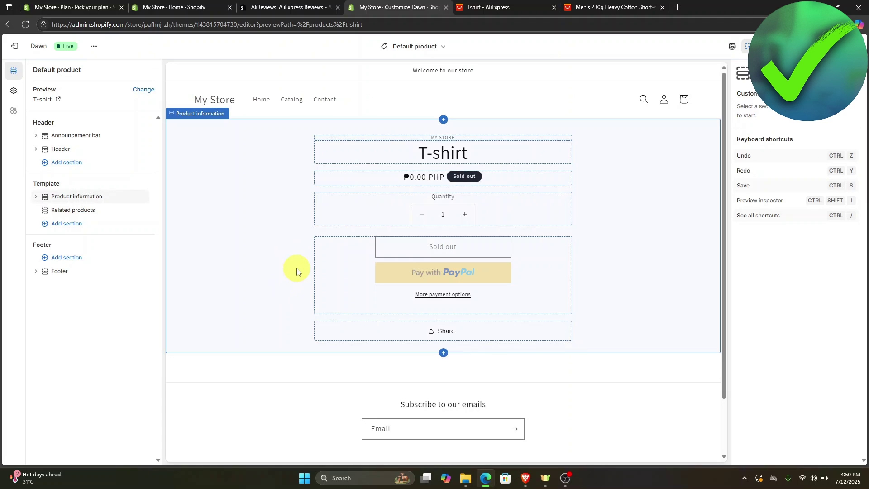
Add the AliReviews Title Star app section to the Default product template
{"action": "left_click", "coordinate": [72, 233]}
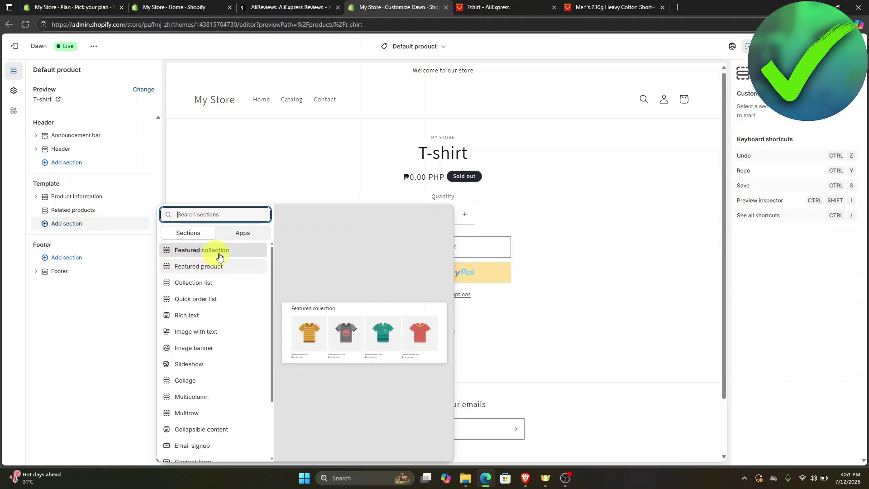
{"action": "left_click", "coordinate": [247, 233]}
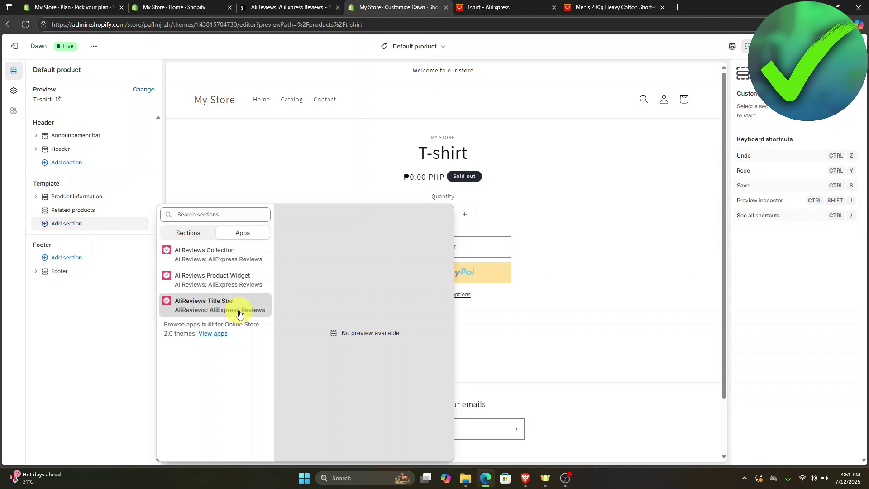
{"action": "left_click", "coordinate": [216, 311]}
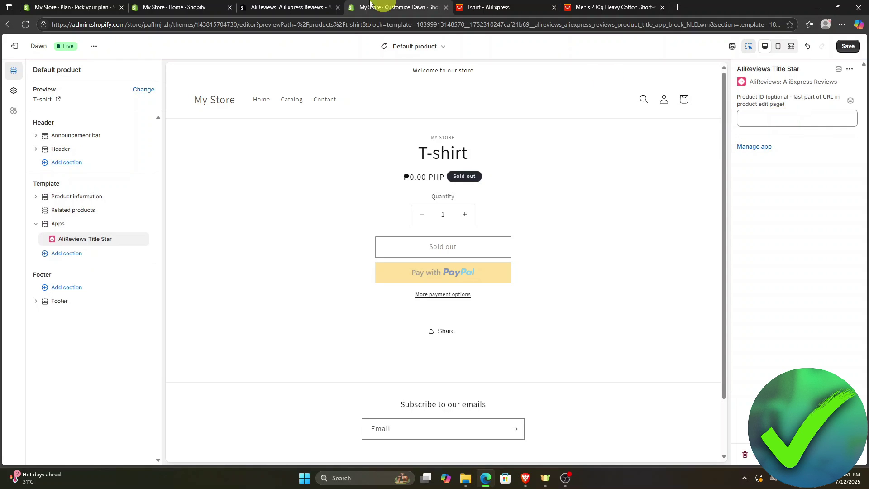
Open the T-shirt product in the store admin and copy its product ID from the end of the page URL
{"action": "left_click", "coordinate": [175, 5]}
{"action": "left_click", "coordinate": [172, 169]}
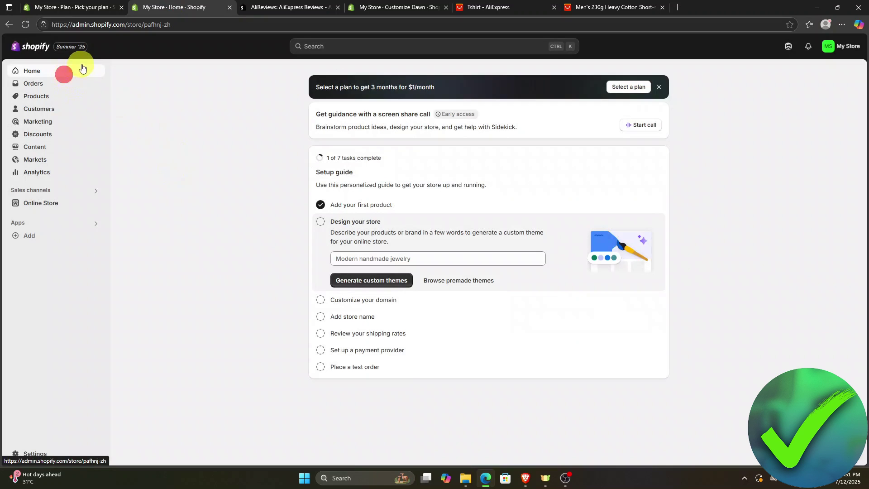
{"action": "left_click", "coordinate": [34, 98]}
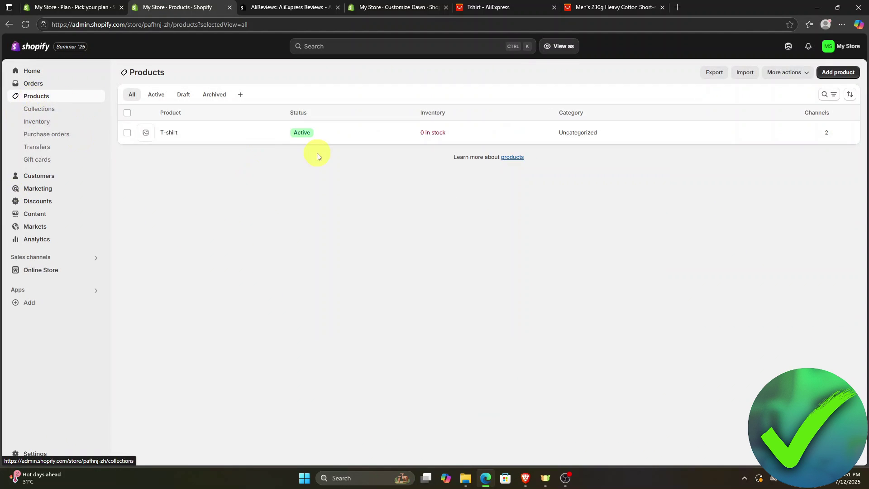
{"action": "left_click", "coordinate": [169, 134]}
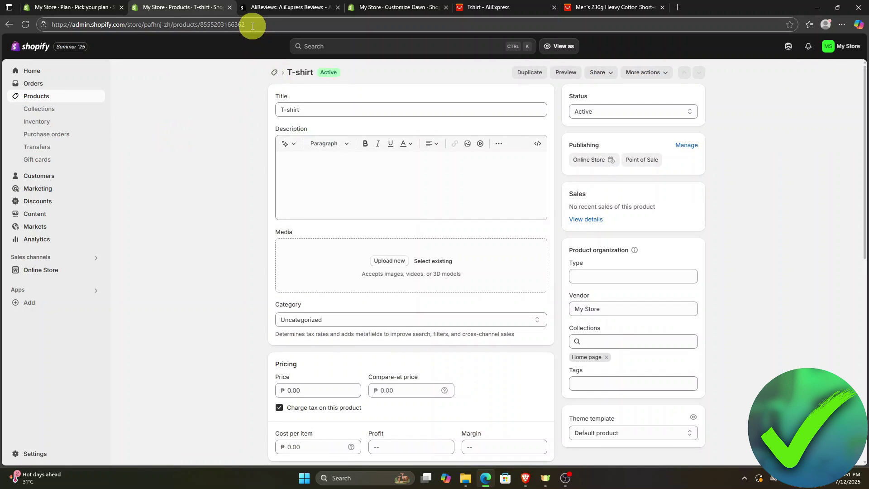
{"action": "left_click_drag", "start_coordinate": [252, 25], "coordinate": [208, 25]}
{"action": "key", "text": "ctrl+c"}
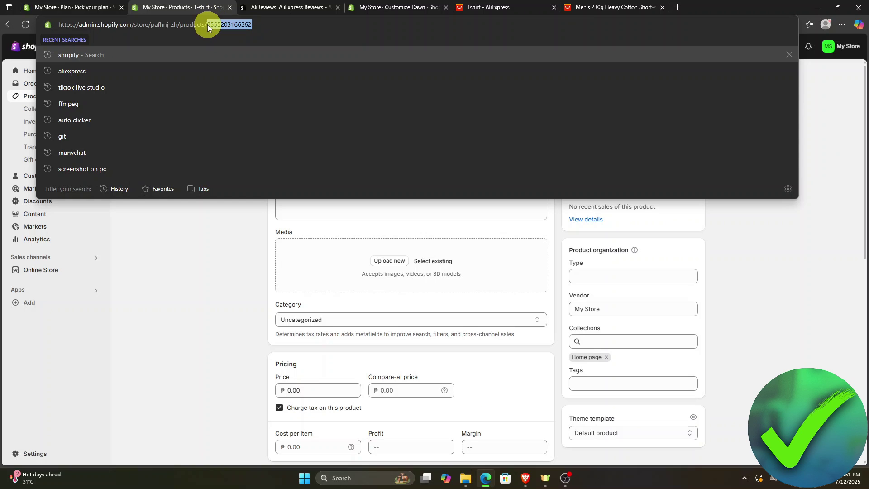
{"action": "left_click", "coordinate": [399, 7]}
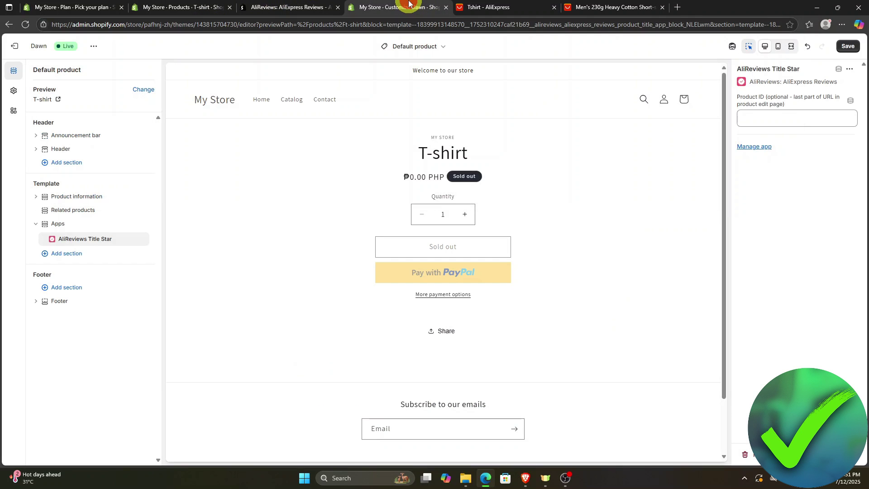
{"action": "right_click", "coordinate": [778, 118]}
{"action": "left_click", "coordinate": [770, 204]}
{"action": "key", "text": "ctrl+v"}
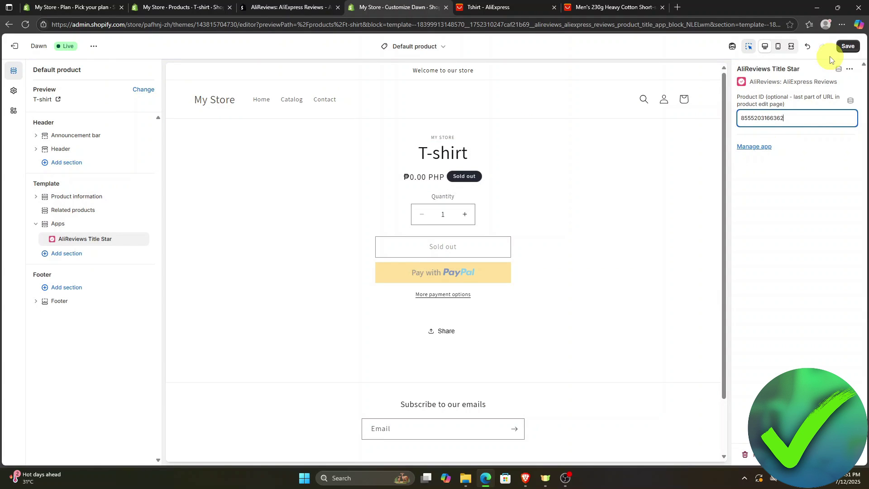
{"action": "left_click", "coordinate": [847, 46]}
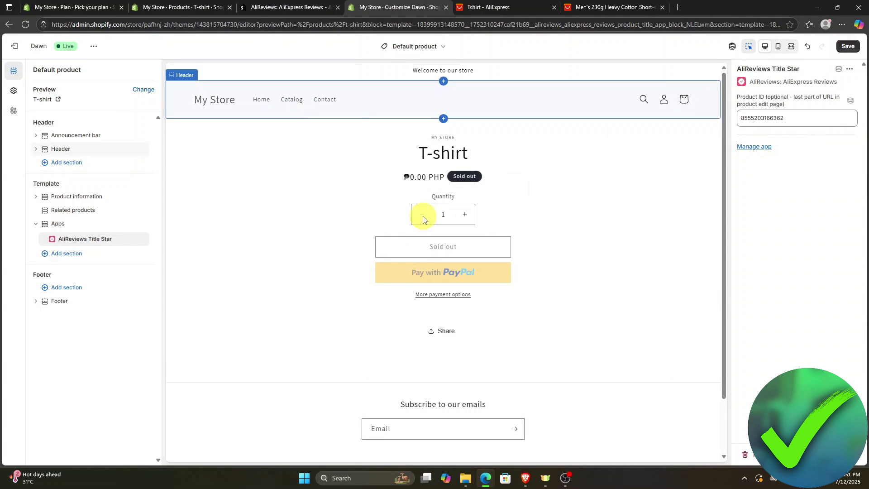
Add the AliReviews Product Widget app section to the template and select T-shirt as its product
{"action": "left_click", "coordinate": [71, 259]}
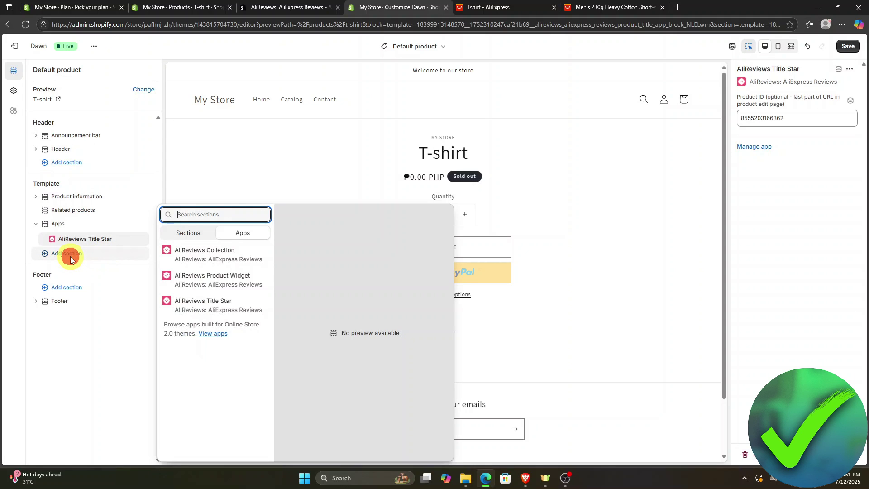
{"action": "left_click", "coordinate": [185, 280]}
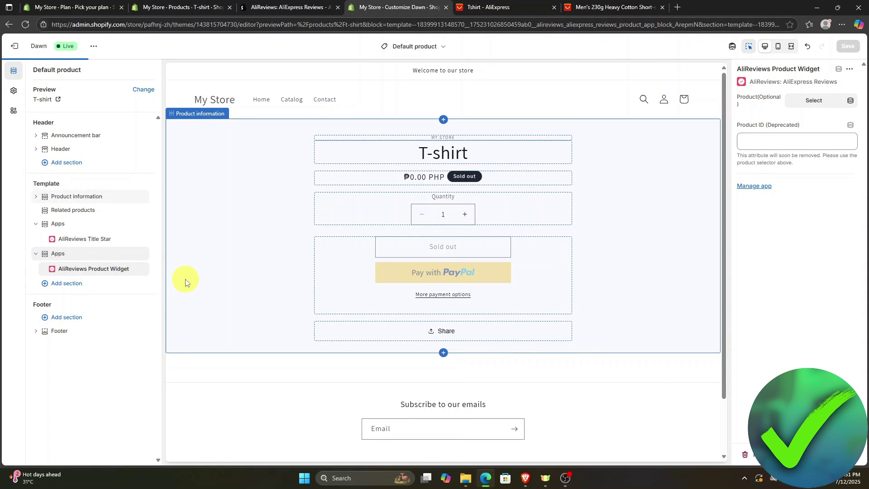
{"action": "left_click", "coordinate": [816, 107]}
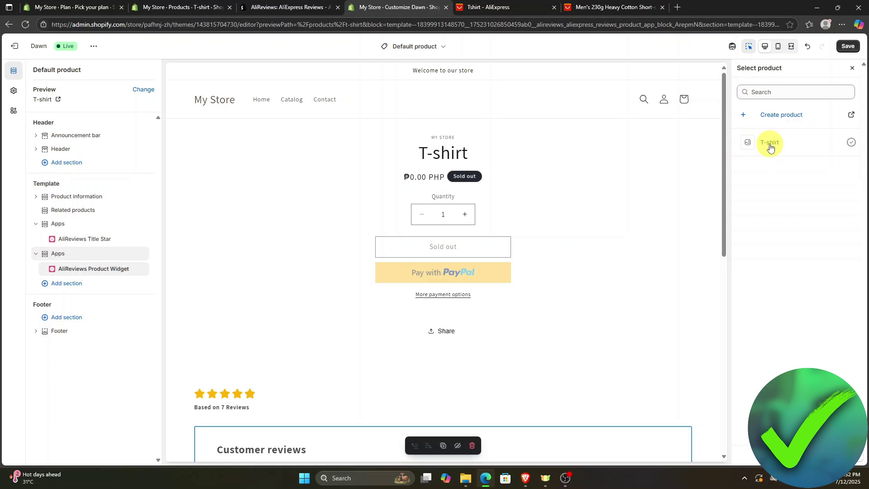
{"action": "left_click", "coordinate": [790, 149]}
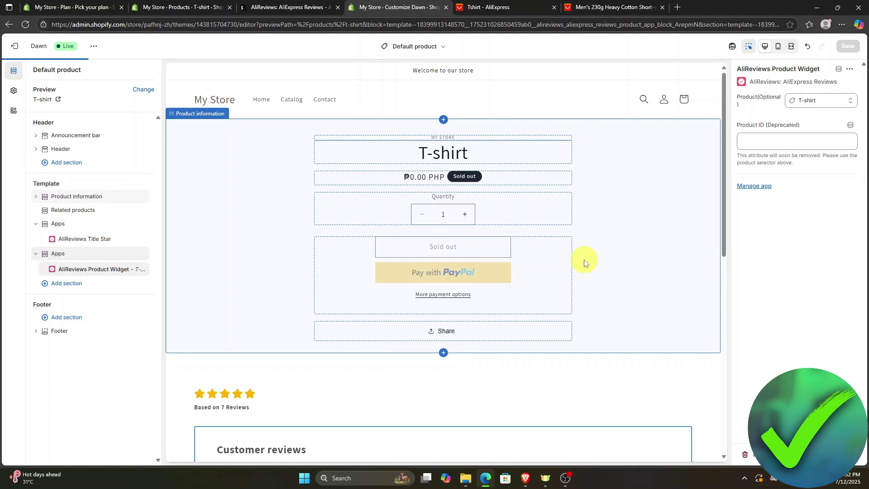
Look over the star rating and the customer reviews widget in the T-shirt page preview
{"action": "scroll", "coordinate": [585, 263], "scroll_direction": "down", "scroll_amount": 7}
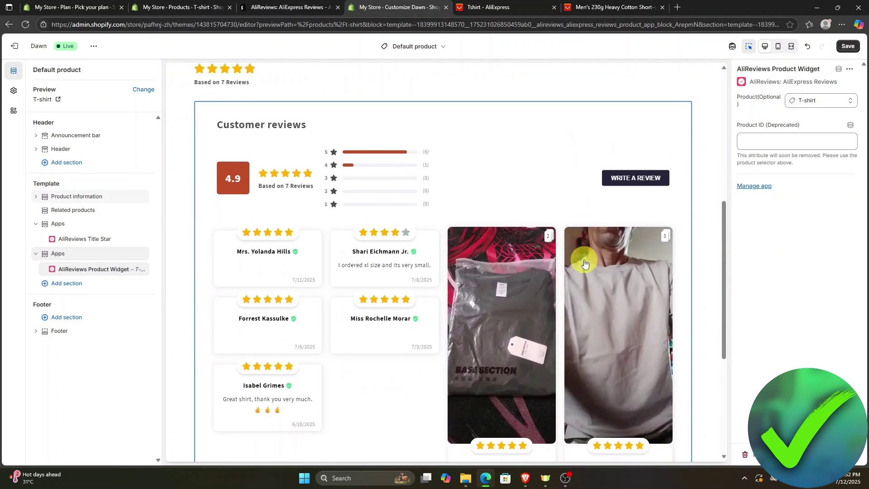
{"action": "scroll", "coordinate": [585, 263], "scroll_direction": "down", "scroll_amount": 2}
{"action": "scroll", "coordinate": [584, 263], "scroll_direction": "up", "scroll_amount": 2}
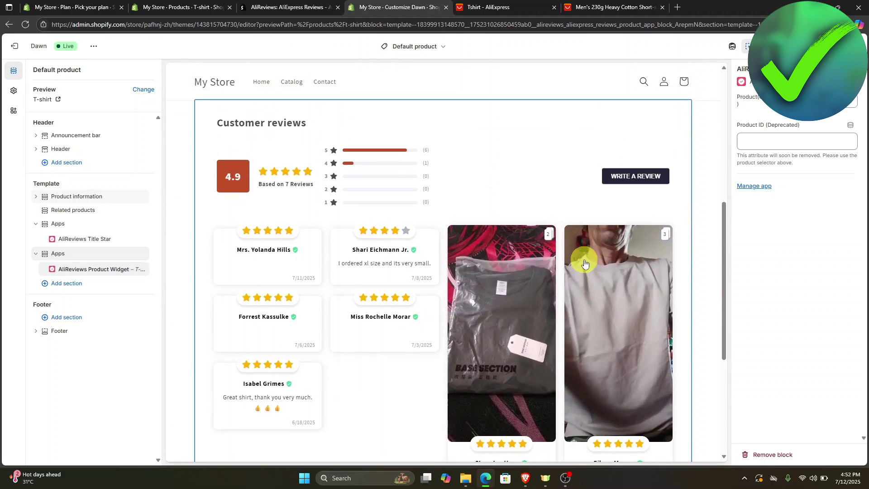
{"action": "scroll", "coordinate": [585, 263], "scroll_direction": "up", "scroll_amount": 3}
{"action": "scroll", "coordinate": [584, 263], "scroll_direction": "down", "scroll_amount": 3}
{"action": "scroll", "coordinate": [585, 263], "scroll_direction": "up", "scroll_amount": 5}
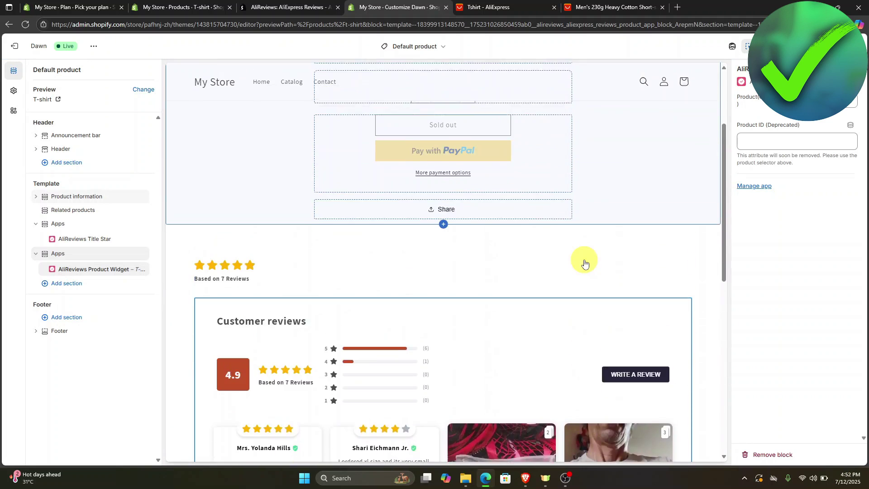
{"action": "scroll", "coordinate": [585, 263], "scroll_direction": "down", "scroll_amount": 2}
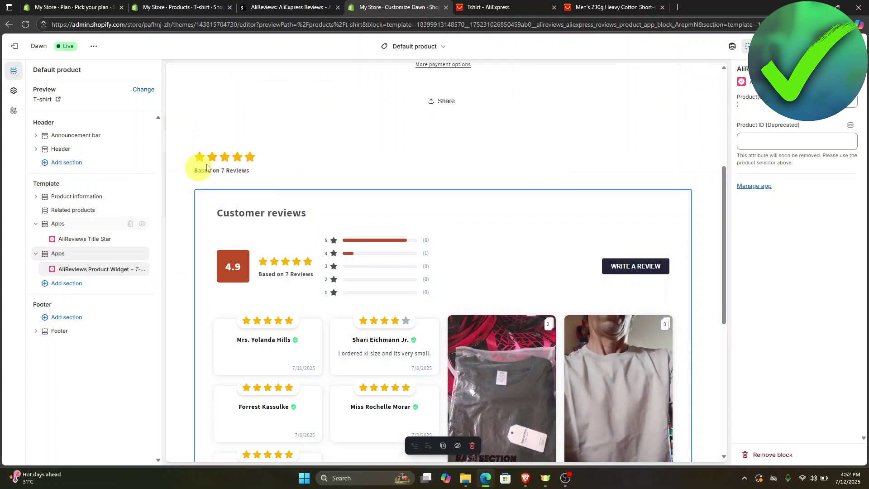
{"action": "scroll", "coordinate": [351, 157], "scroll_direction": "up", "scroll_amount": 3}
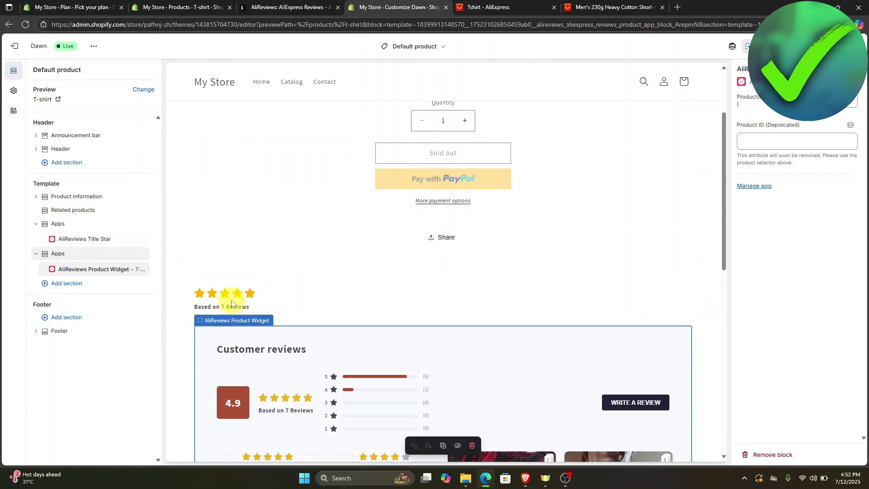
{"action": "scroll", "coordinate": [232, 303], "scroll_direction": "up", "scroll_amount": 2}
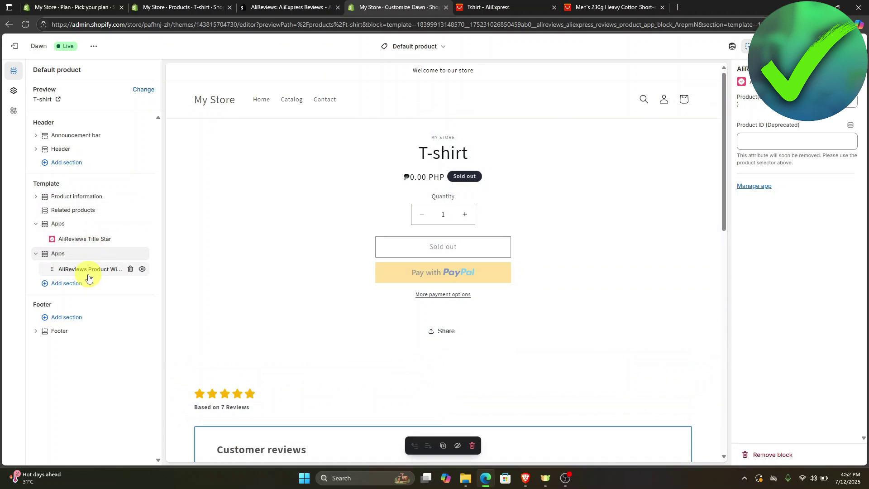
Move the AliReviews Title Star block into Product information between Title and Price, and check the product page preview
{"action": "mouse_move", "coordinate": [86, 238]}
{"action": "left_mouse_down"}
{"action": "mouse_move", "coordinate": [111, 219]}
{"action": "mouse_move", "coordinate": [105, 206]}
{"action": "mouse_move", "coordinate": [74, 202]}
{"action": "mouse_move", "coordinate": [88, 253]}
{"action": "left_mouse_up"}
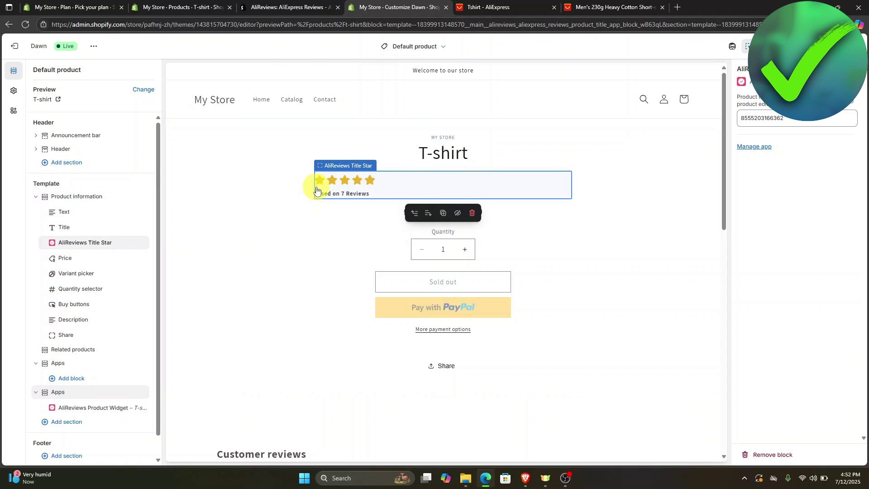
{"action": "scroll", "coordinate": [369, 212], "scroll_direction": "down", "scroll_amount": 6}
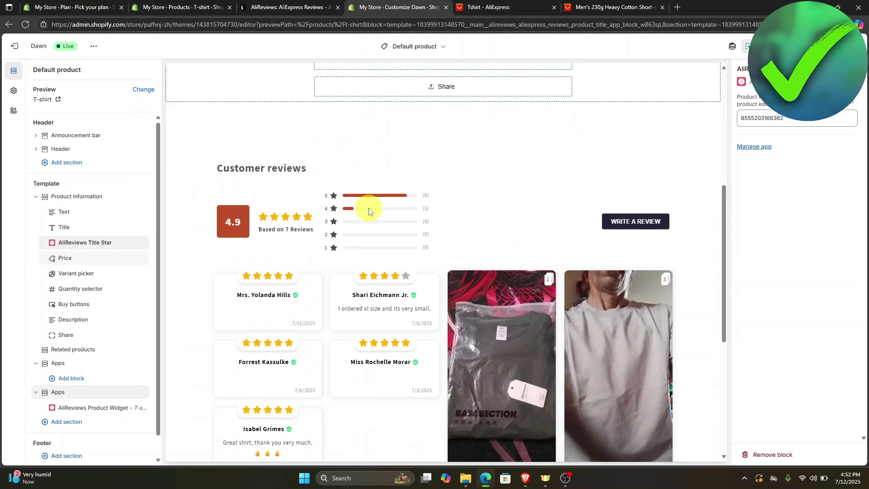
{"action": "scroll", "coordinate": [369, 212], "scroll_direction": "down", "scroll_amount": 6}
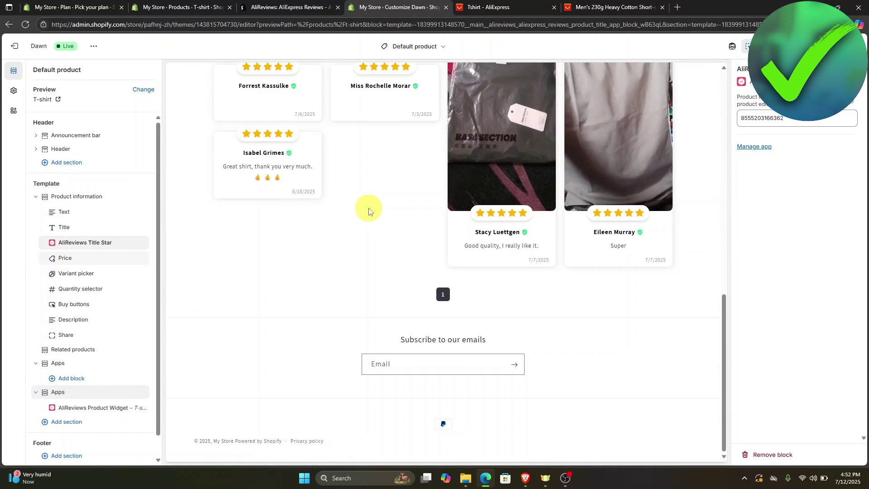
{"action": "scroll", "coordinate": [369, 212], "scroll_direction": "up", "scroll_amount": 12}
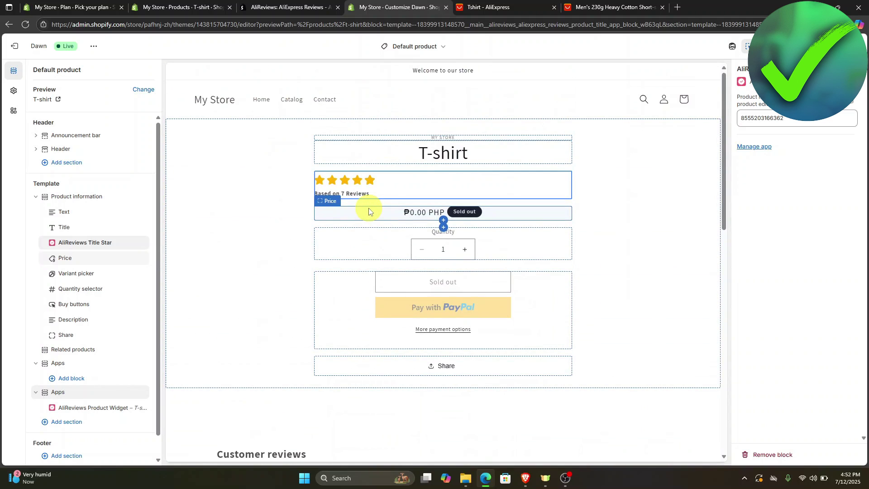